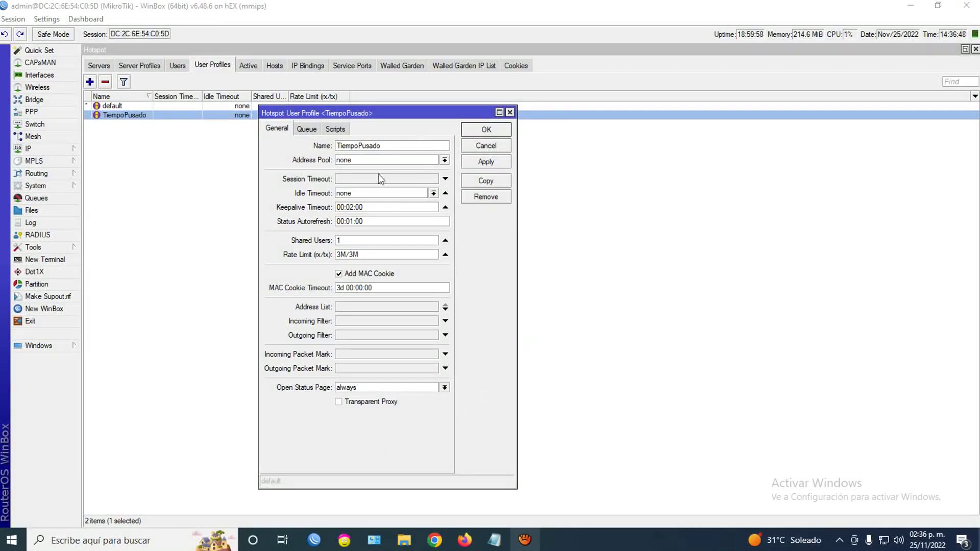
- Review the TiempoPusado profile's On Login script and its general settings, including the keepalive timeout
left_click(336, 131)
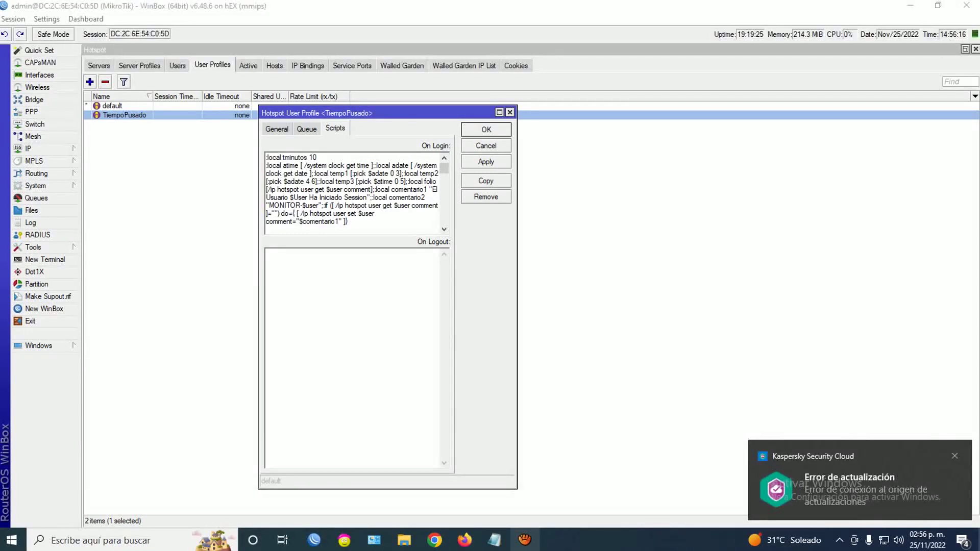
left_click(955, 456)
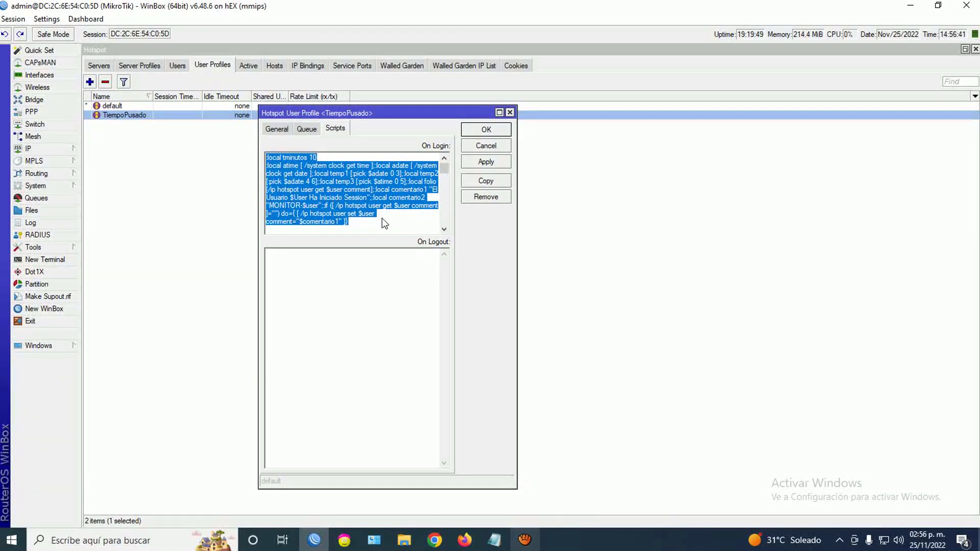
left_click(278, 130)
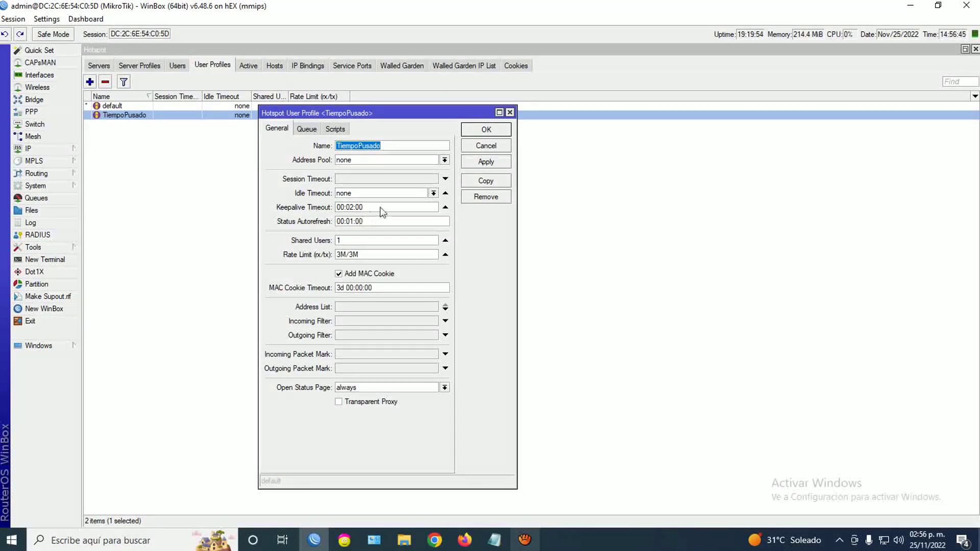
left_click_drag(380, 208, 291, 206)
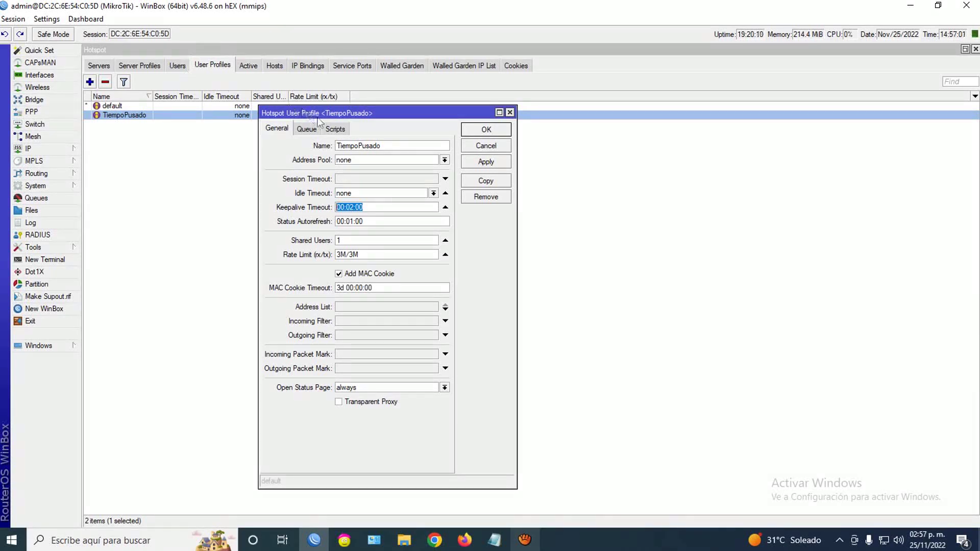
left_click(332, 128)
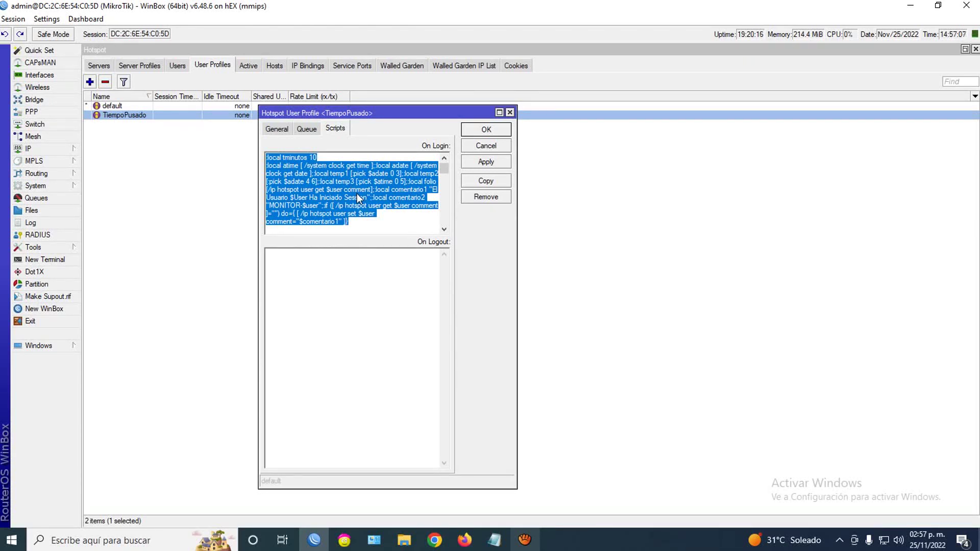
left_click(277, 129)
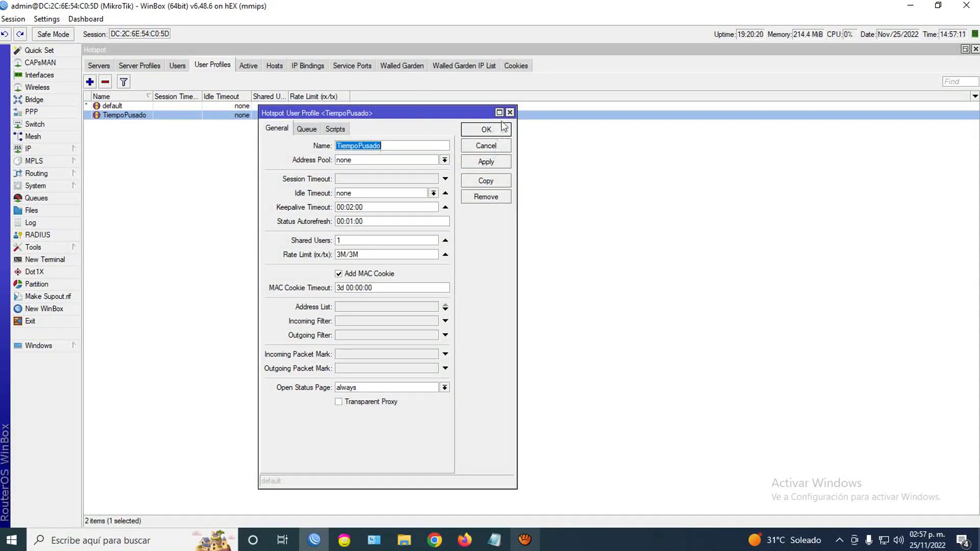
- Set the tminutos value in the TiempoPusado profile's On Login script to 1, apply the change and close the profile
left_click(332, 132)
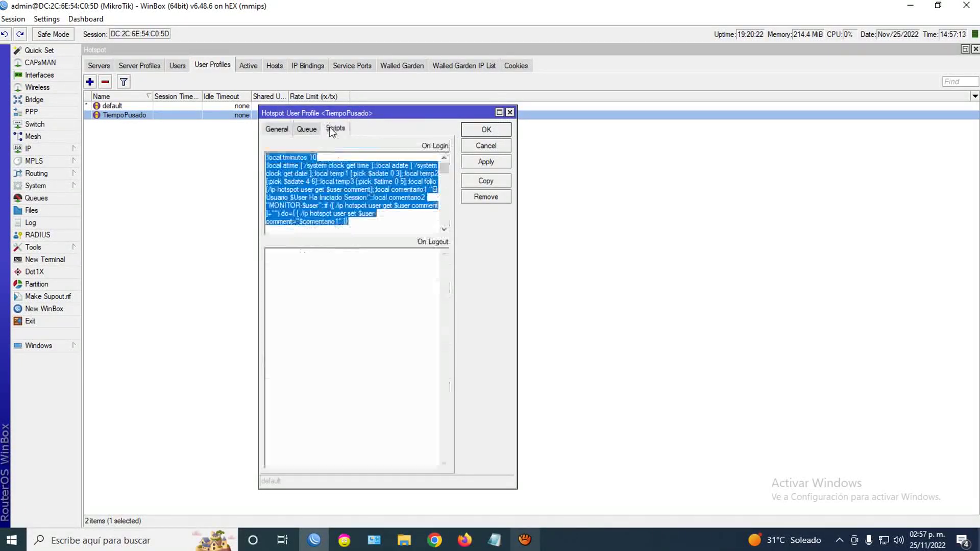
left_click(325, 159)
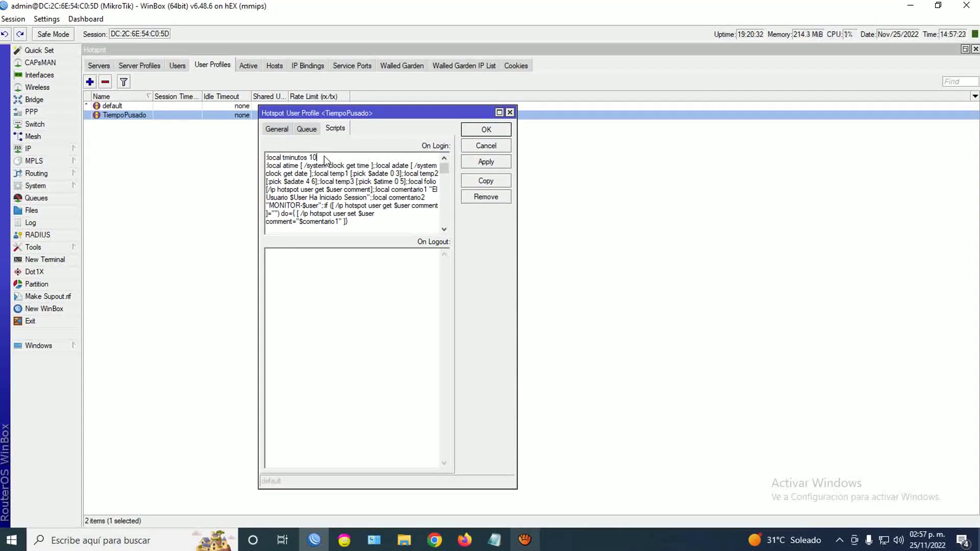
key("BackSpace")
left_click(486, 161)
left_click(483, 144)
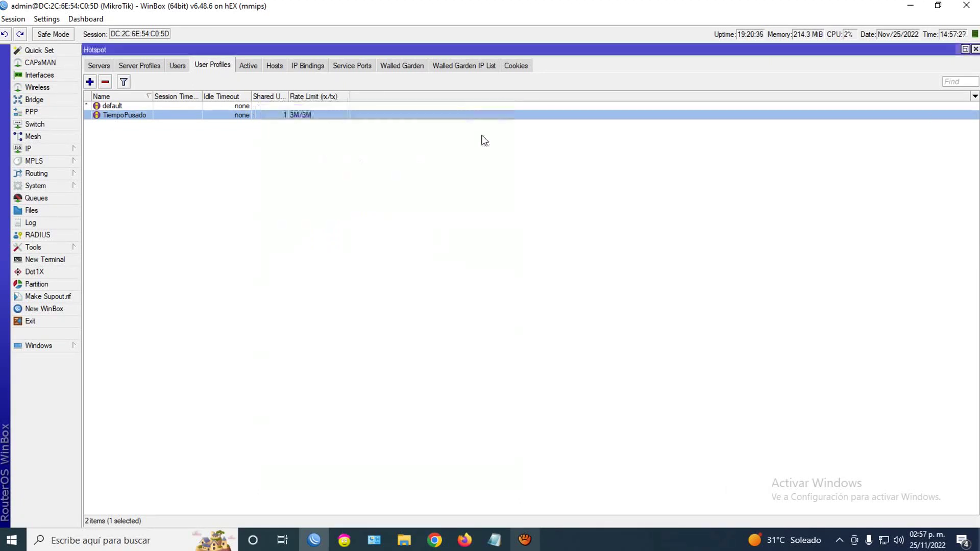
- Start a new hotspot user named 765 and assign it the TiempoPusado profile
left_click(180, 65)
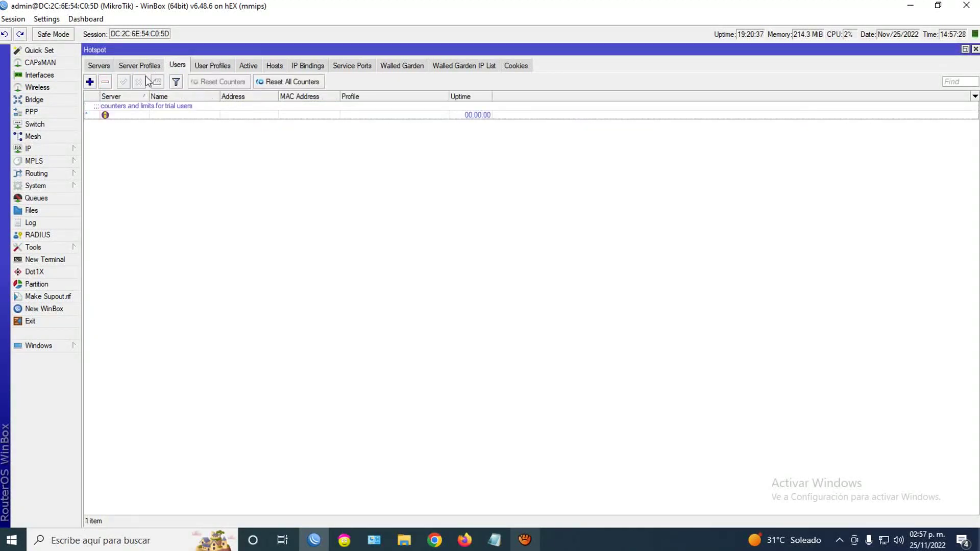
left_click(90, 82)
key("Tab")
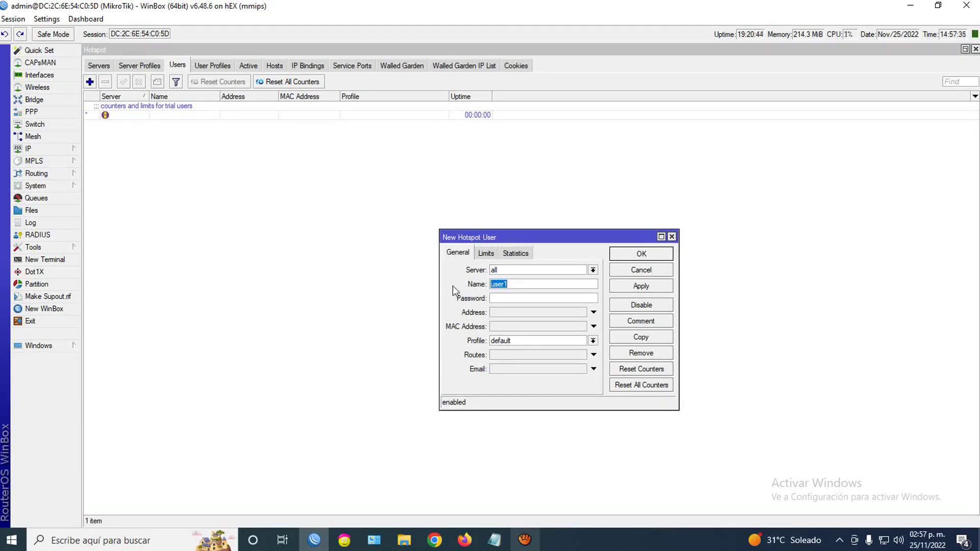
type("765")
left_click(494, 341)
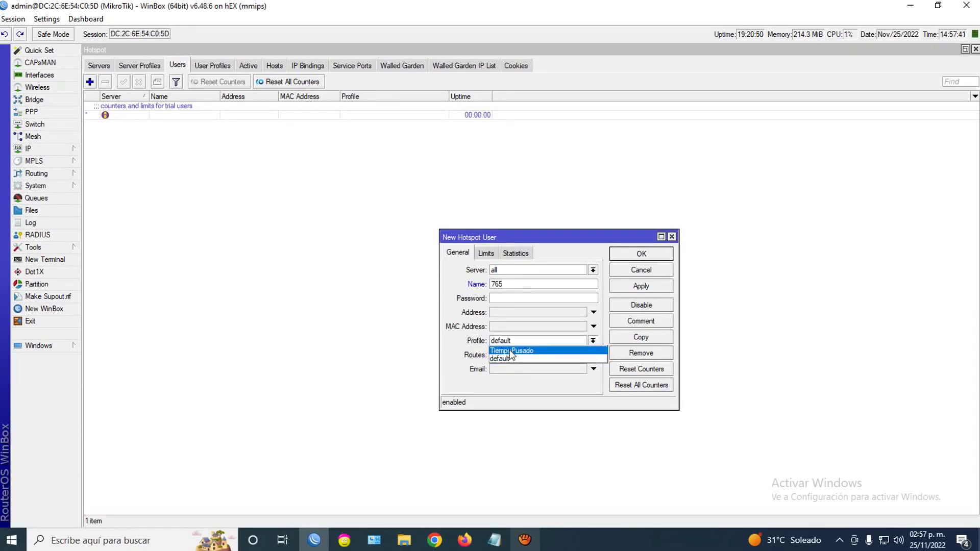
left_click(511, 351)
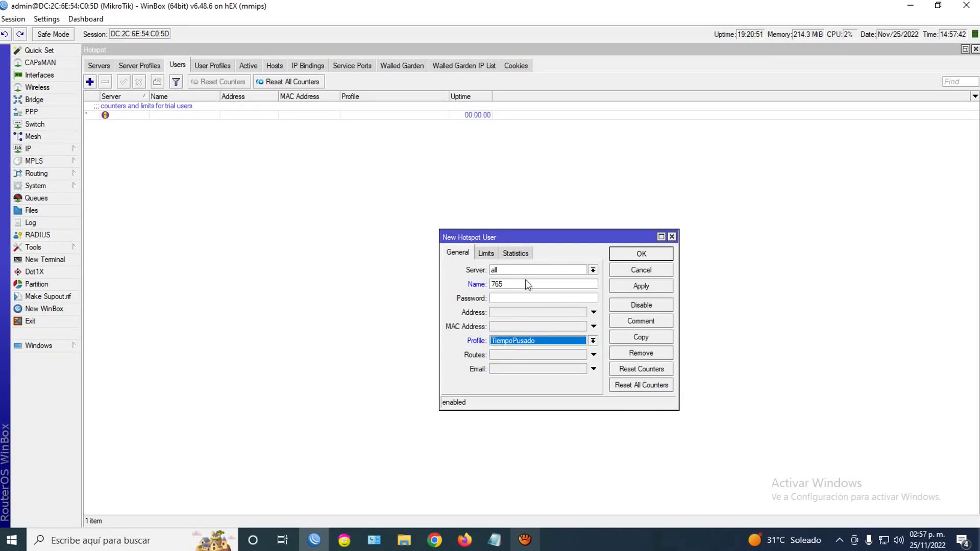
- Set the new hotspot user's uptime limit to 01:00:00 and save the user
left_click(488, 254)
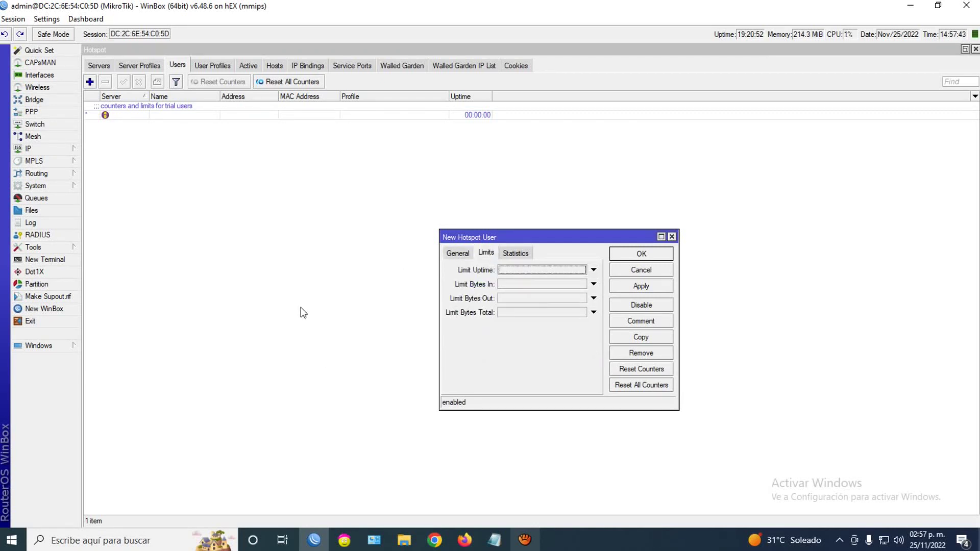
left_click(514, 270)
left_click(503, 270)
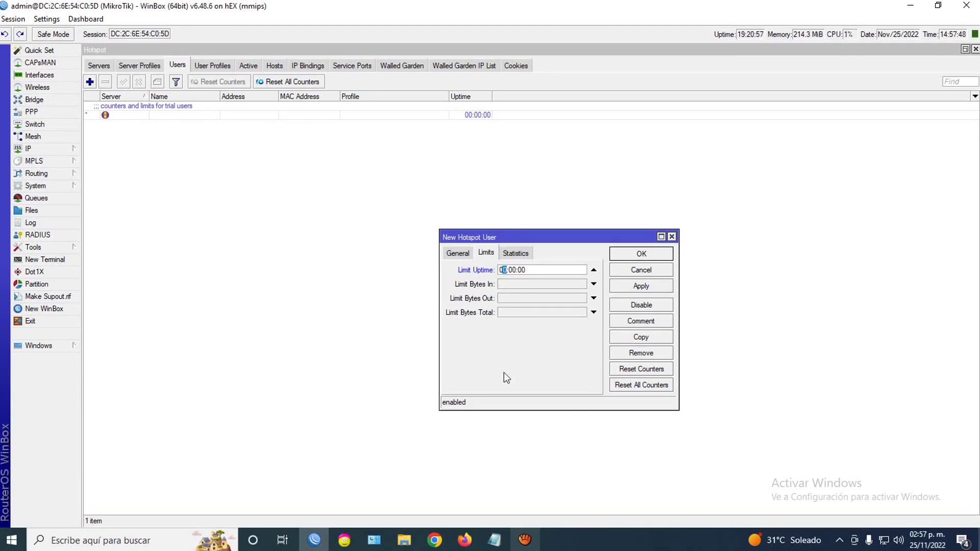
type("1")
left_click(631, 289)
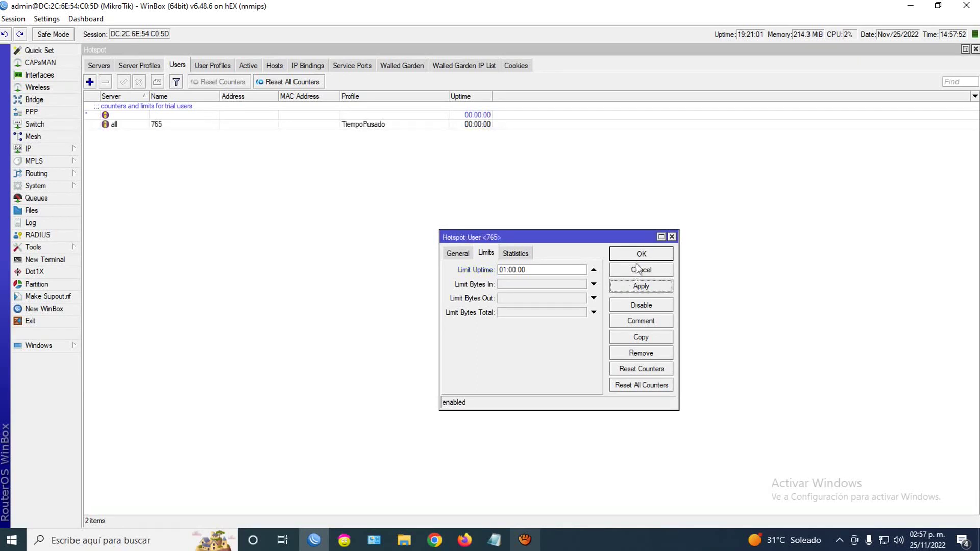
left_click(639, 257)
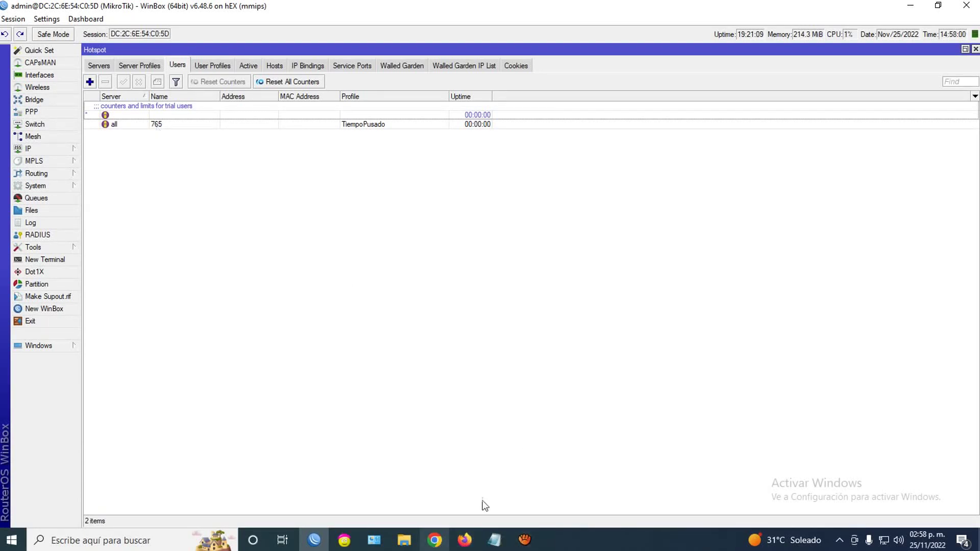
- Switch to Chrome and log in to the MikroTik hotspot page with username 765
left_click(435, 540)
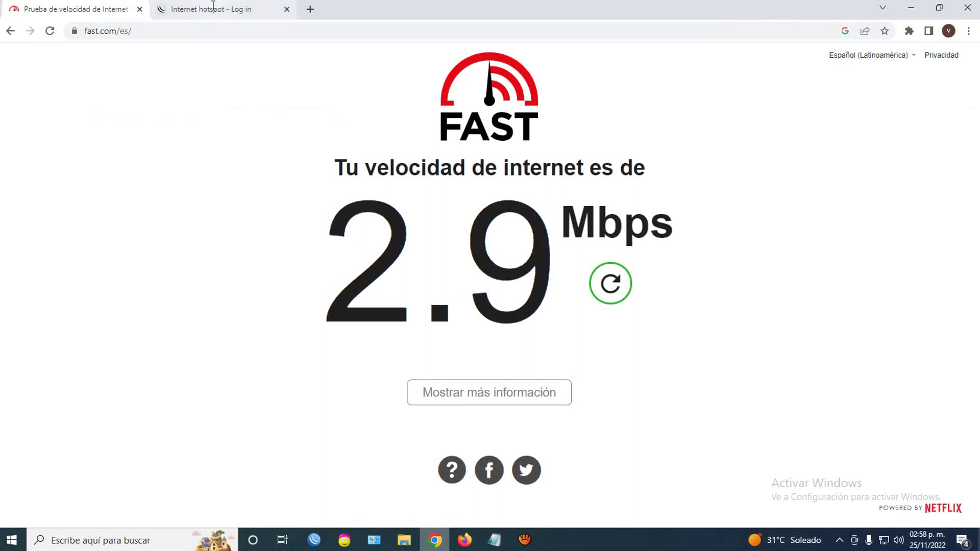
left_click(209, 9)
left_click(448, 235)
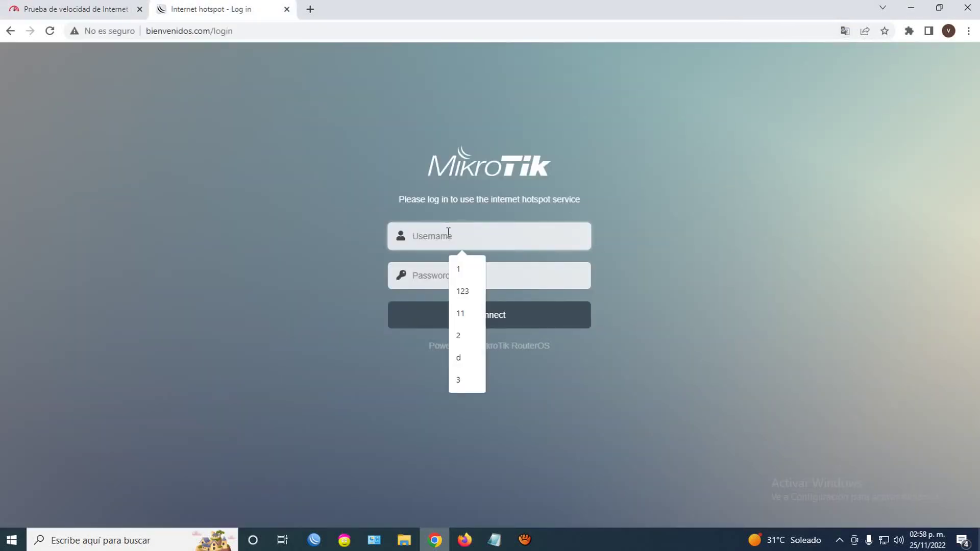
type("765")
left_click(489, 309)
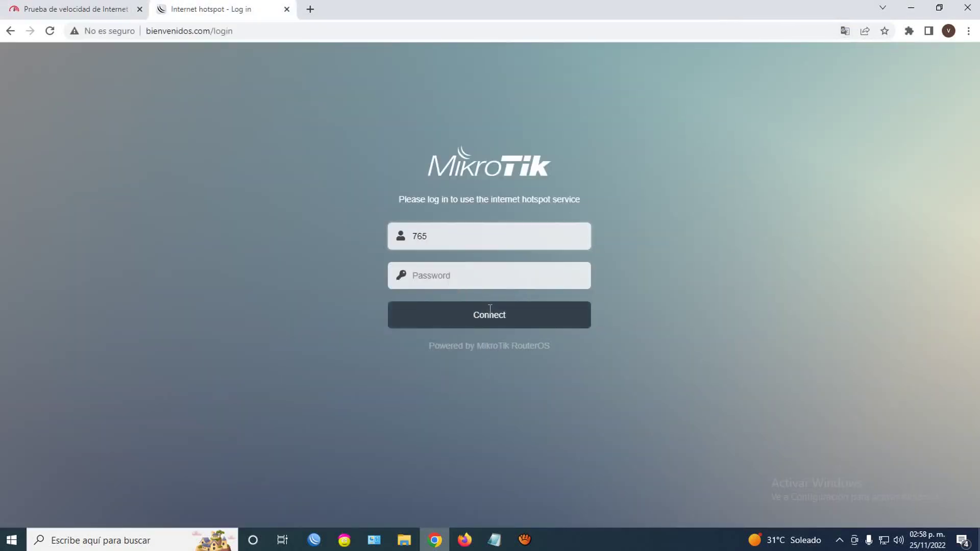
- Switch back to WinBox, check user 765 in the hotspot user list, and open the system scheduler to examine its entry
left_click(314, 540)
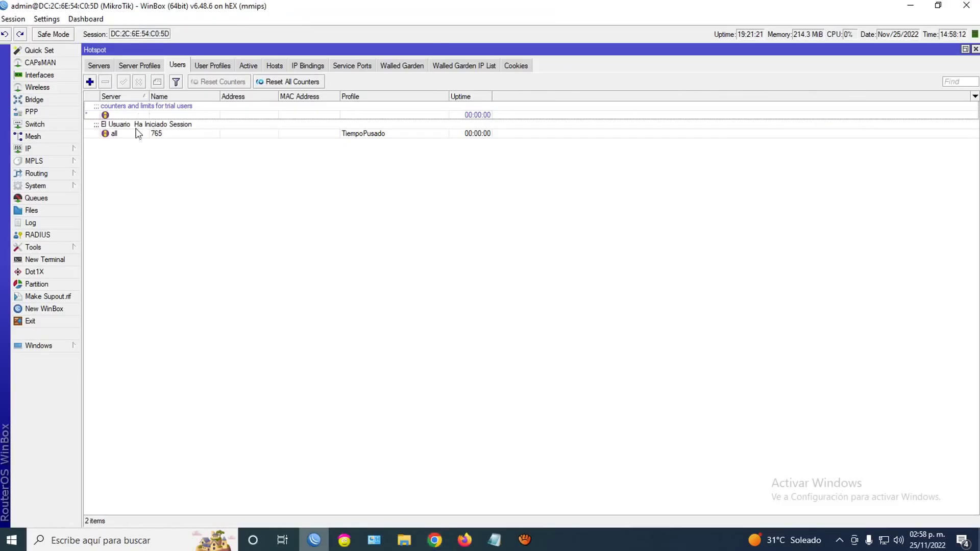
left_click(36, 185)
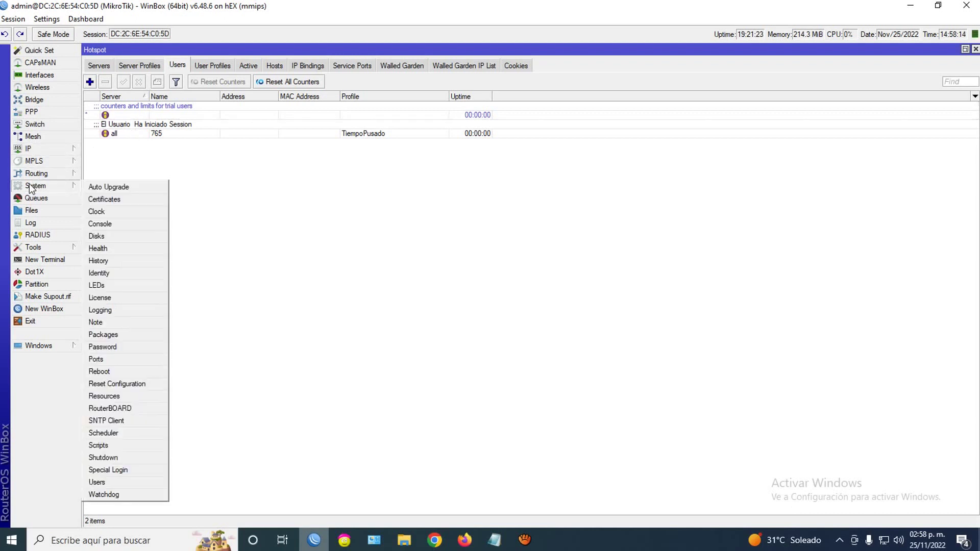
left_click(108, 432)
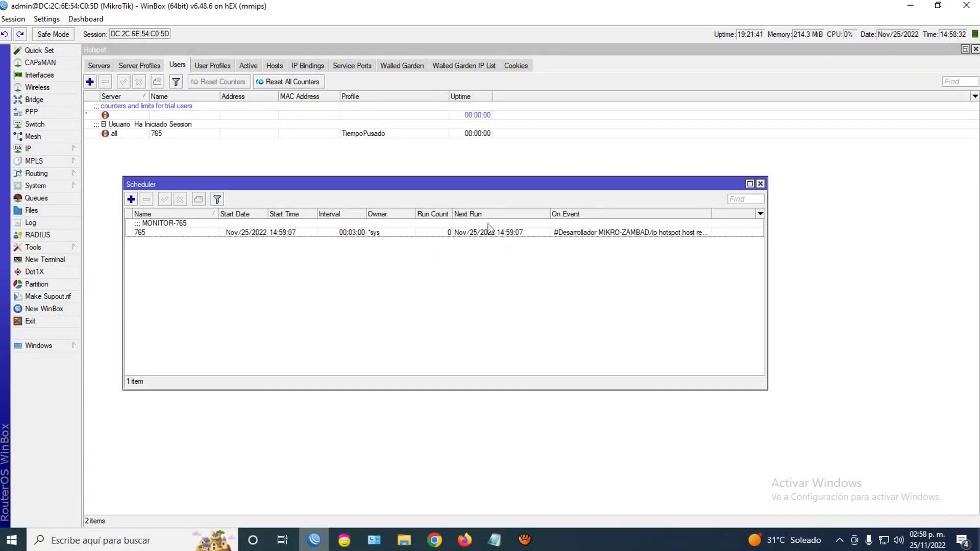
- Reload the fast.com speed test in Chrome, then return to WinBox to check user 765's uptime and scheduler entry
left_click(432, 542)
left_click(84, 12)
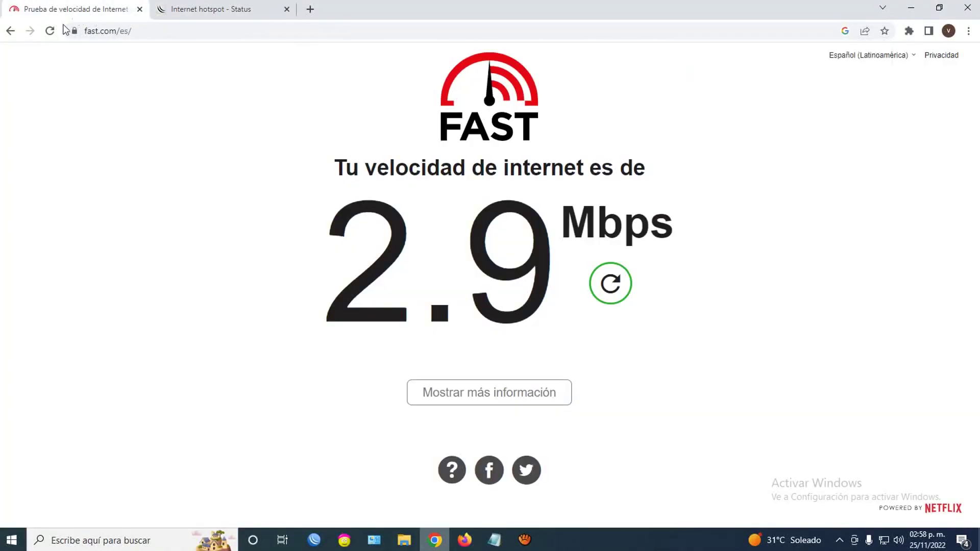
left_click(50, 32)
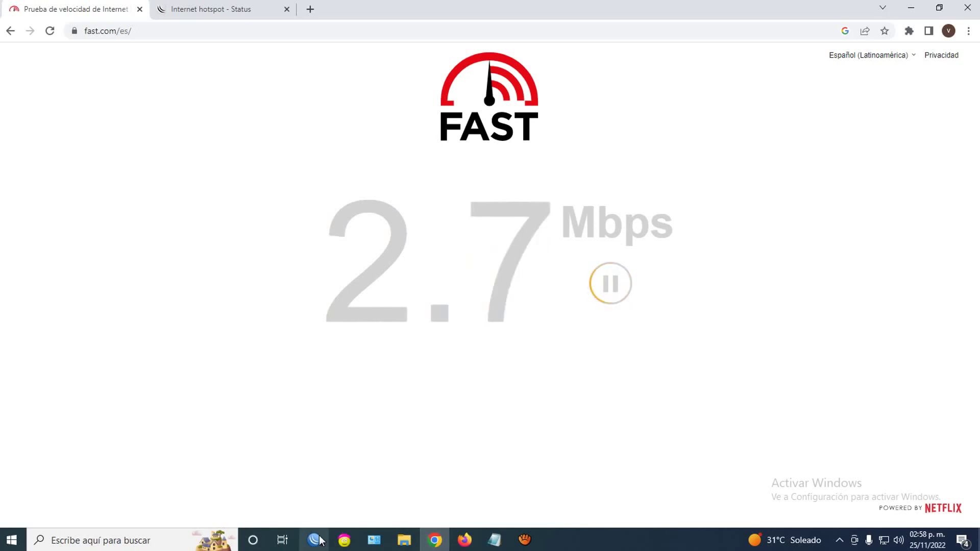
left_click(347, 476)
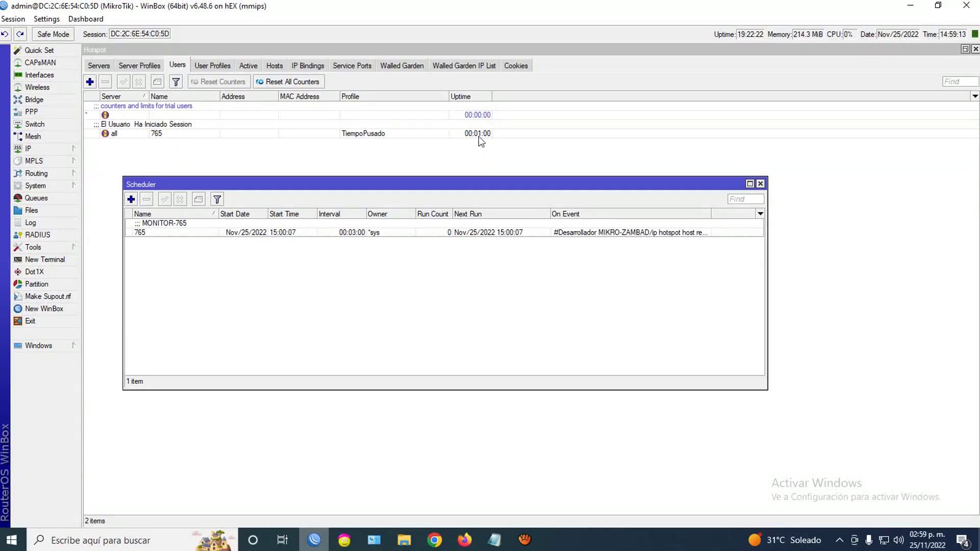
- Reload the fast.com speed test twice more in Chrome, checking the scheduler's next run against the router clock in WinBox after each
left_click(434, 540)
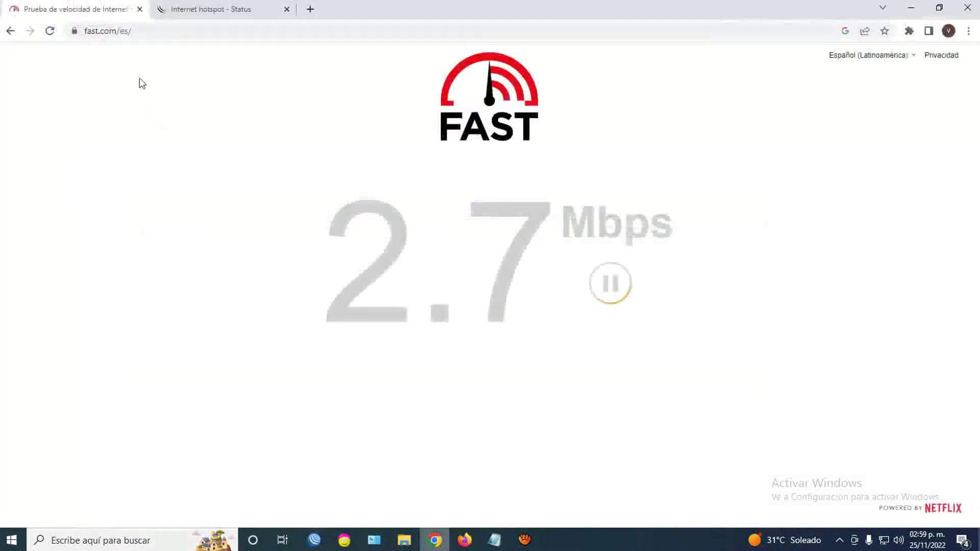
left_click(49, 31)
left_click(314, 540)
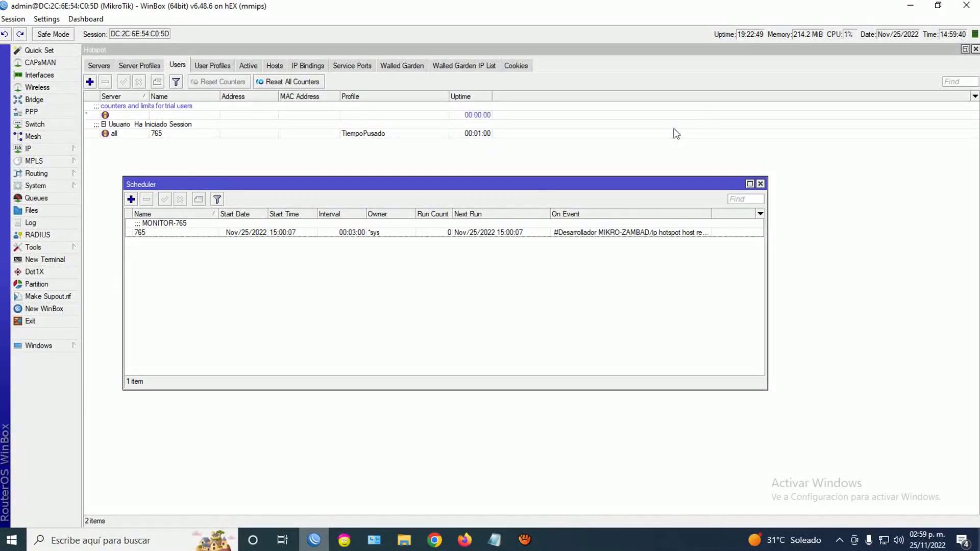
left_click(435, 540)
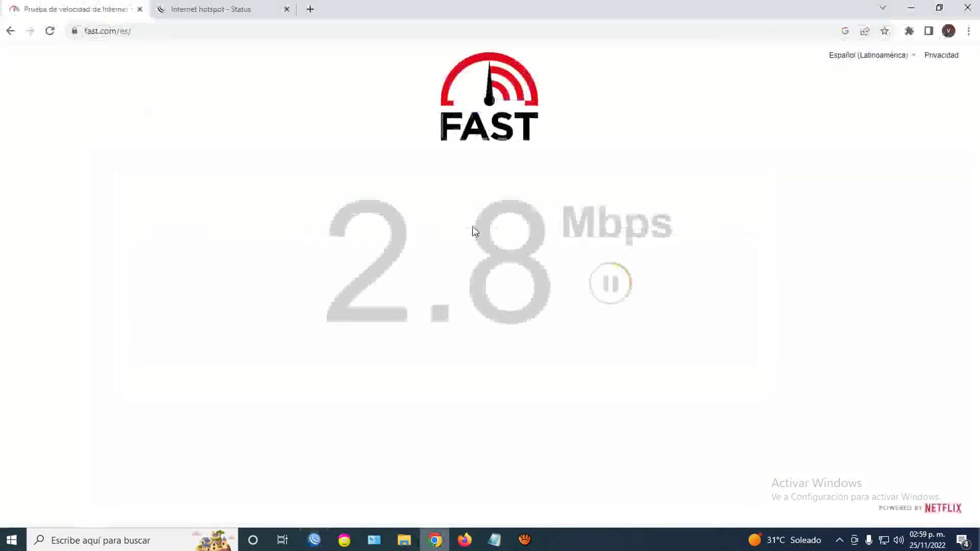
left_click(52, 31)
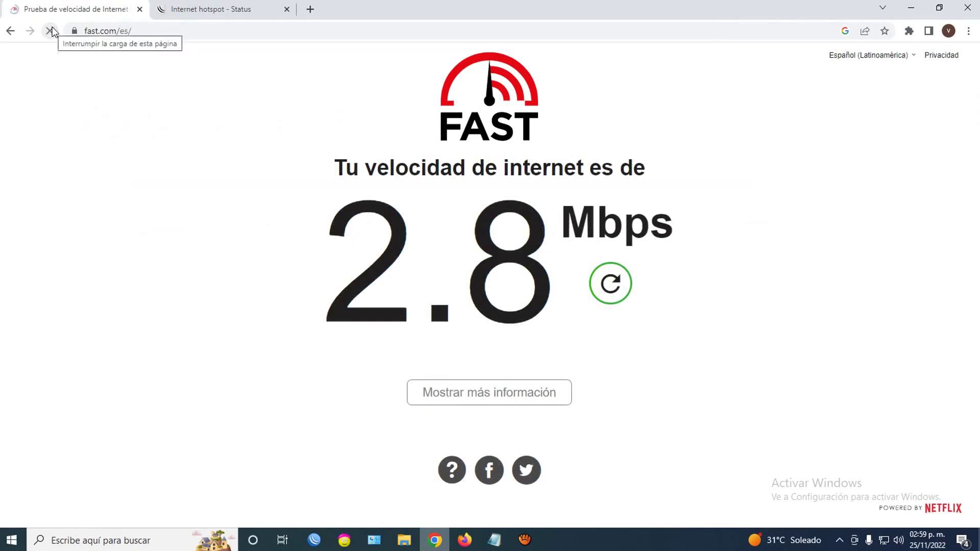
left_click(316, 539)
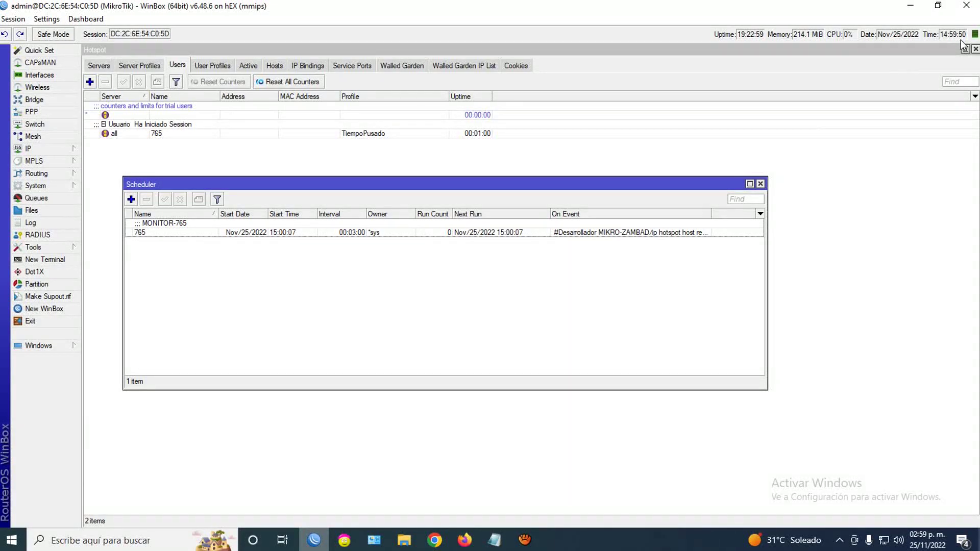
- Check the running speed test in Chrome, recheck user 765's uptime and scheduler entry in WinBox, and restart the speed test
left_click(434, 540)
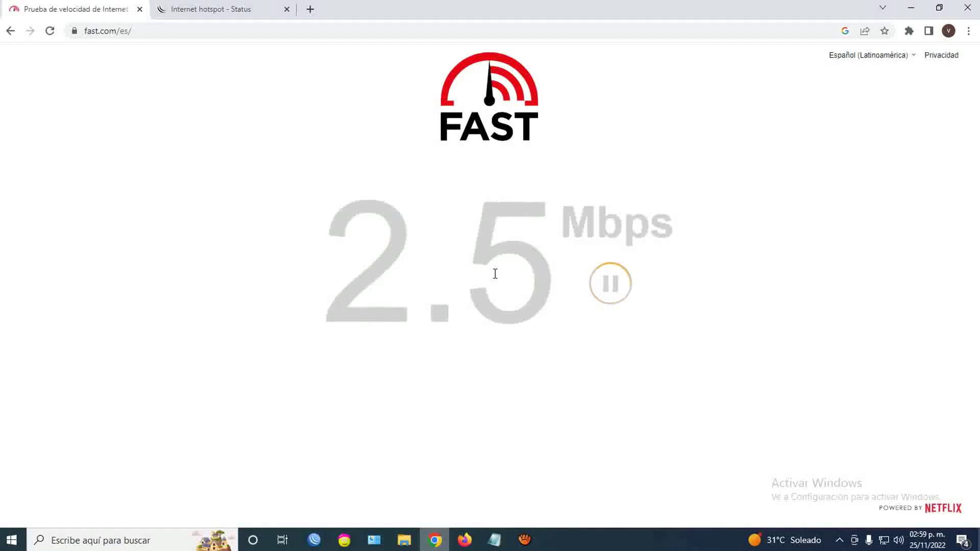
key("alt+Tab")
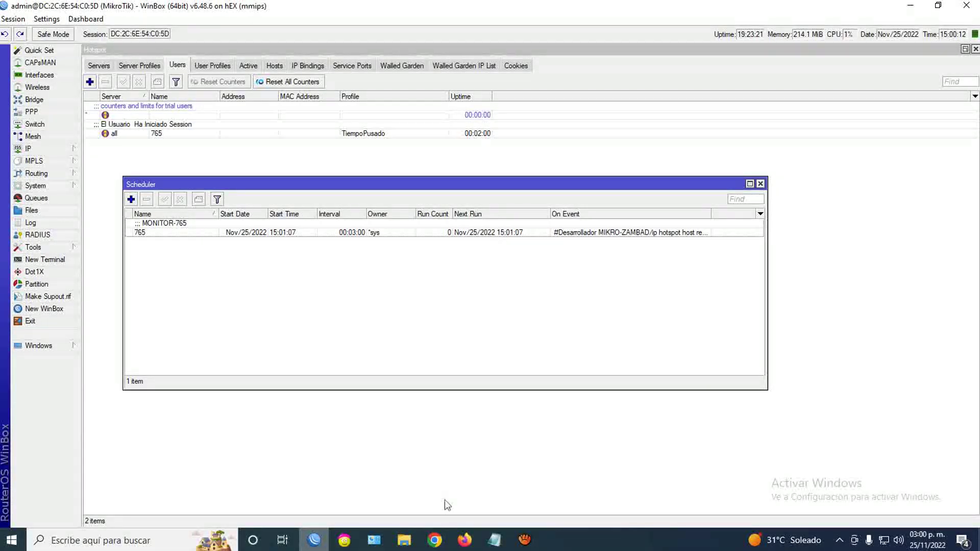
left_click(435, 540)
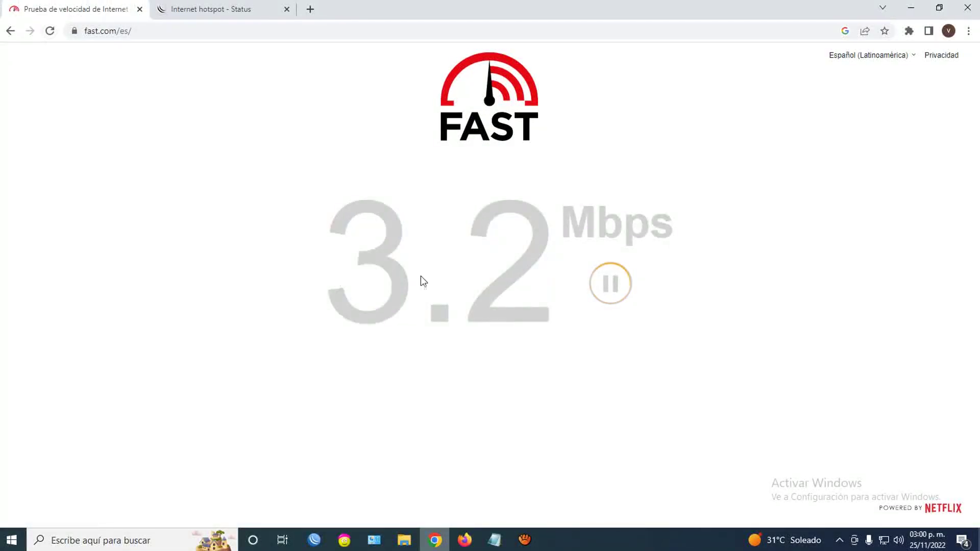
left_click(619, 290)
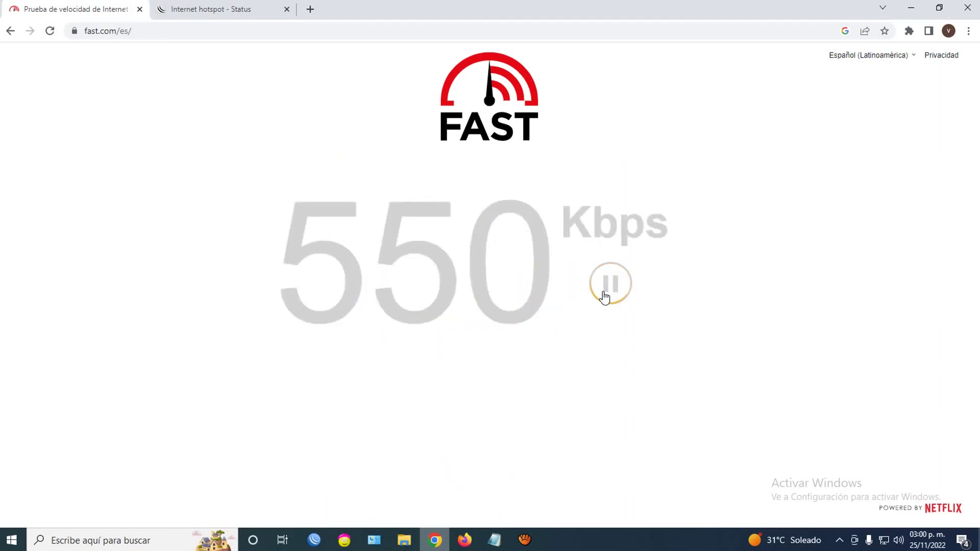
- Switch to WinBox and remove user 765's session from the hotspot's active connections
left_click(314, 539)
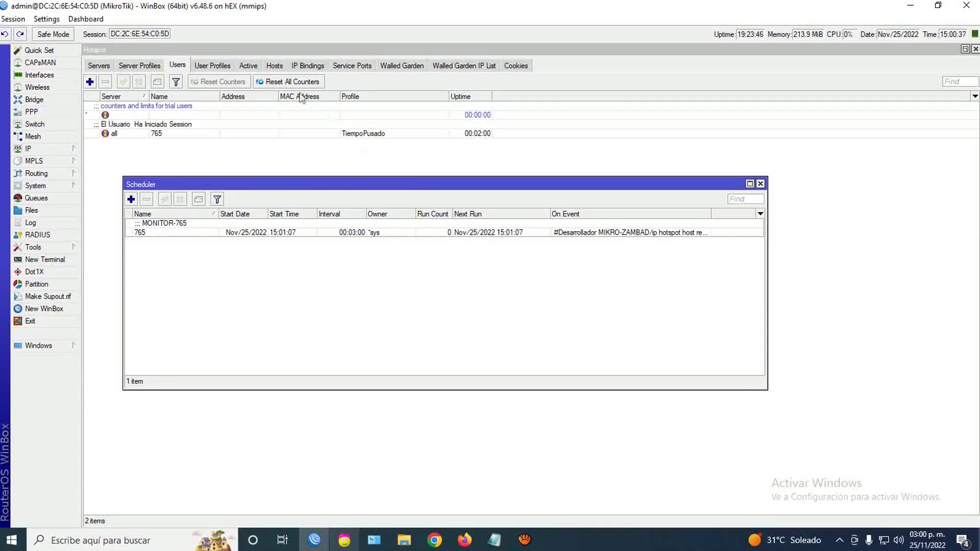
left_click(248, 65)
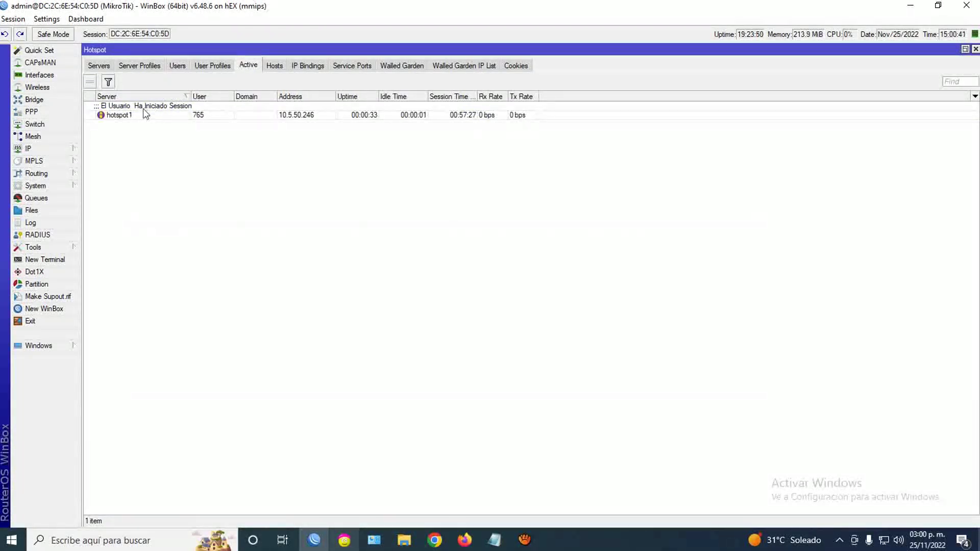
left_click(143, 108)
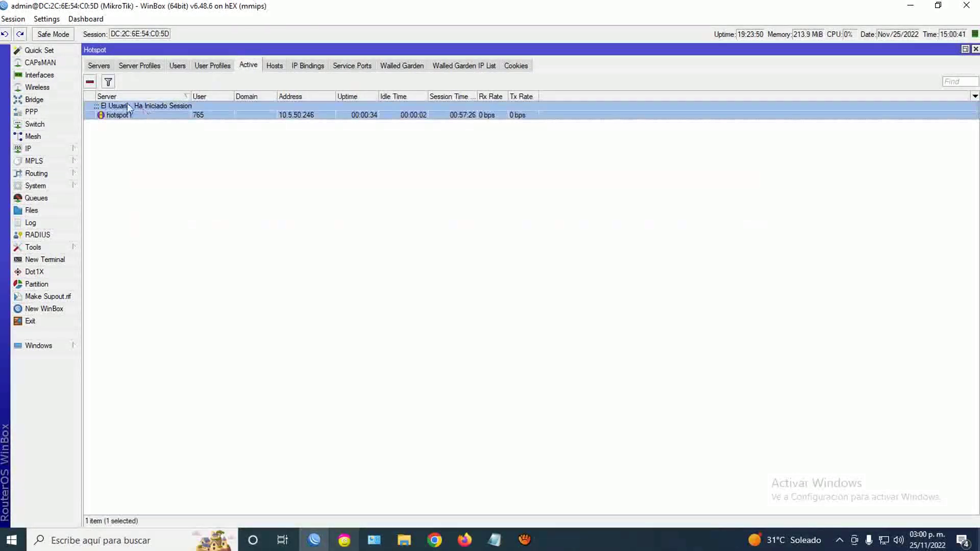
left_click(90, 83)
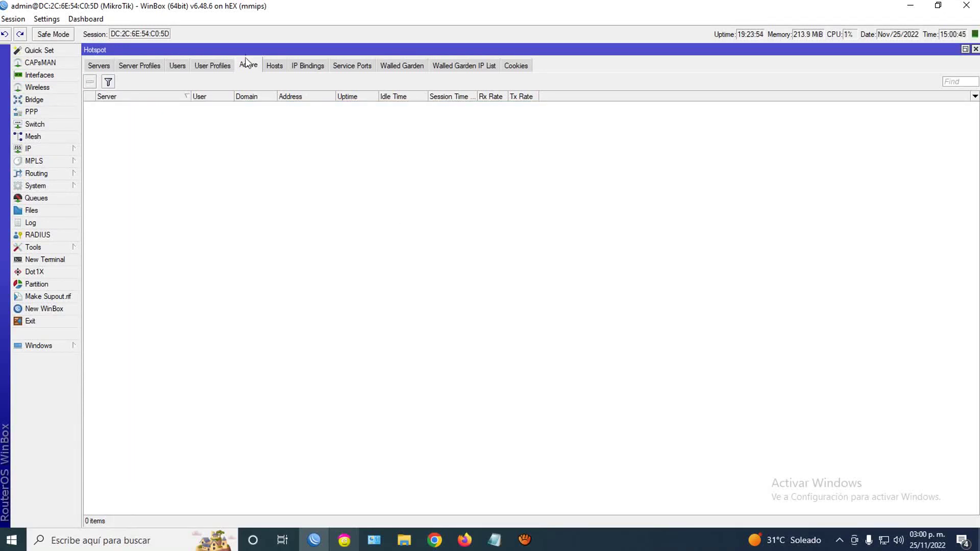
- Review the hotspot active sessions, user profiles and user 765's uptime, then open the system scheduler to check for its entry
left_click(174, 65)
left_click(211, 65)
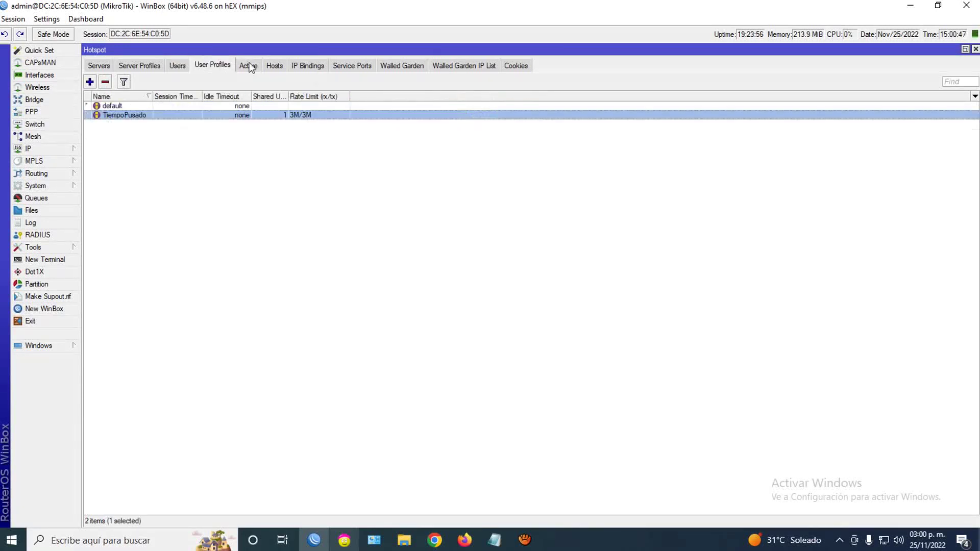
left_click(250, 67)
left_click(178, 66)
left_click(218, 67)
left_click(247, 66)
left_click(209, 65)
left_click(248, 65)
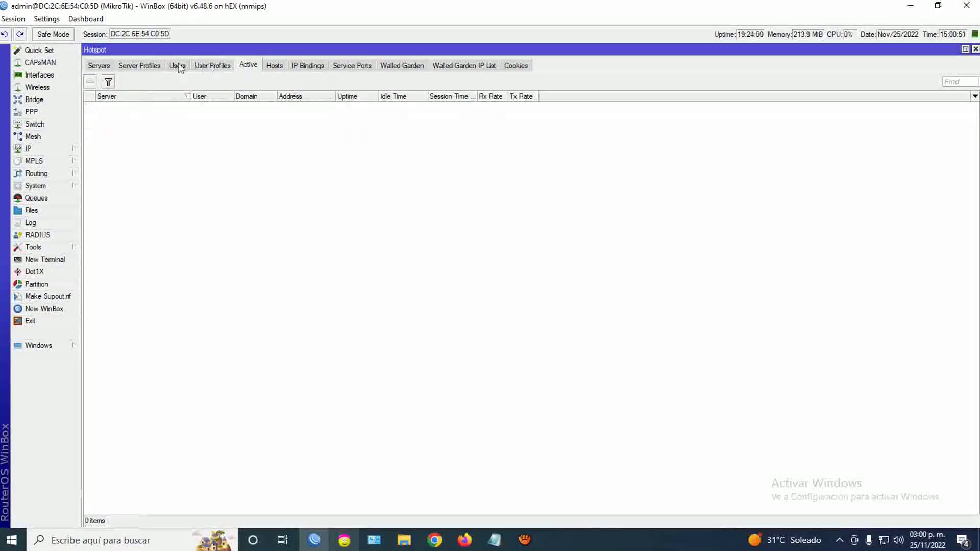
left_click(178, 66)
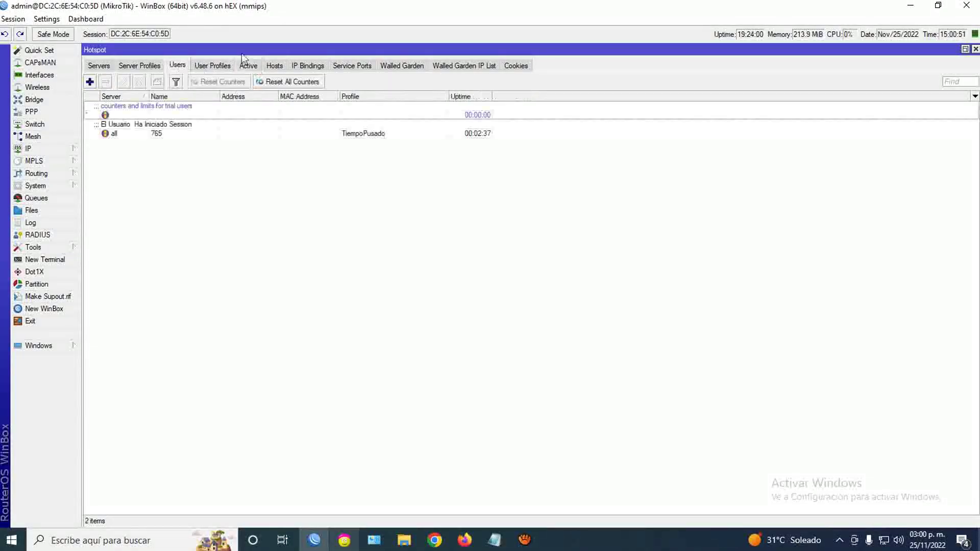
left_click(36, 186)
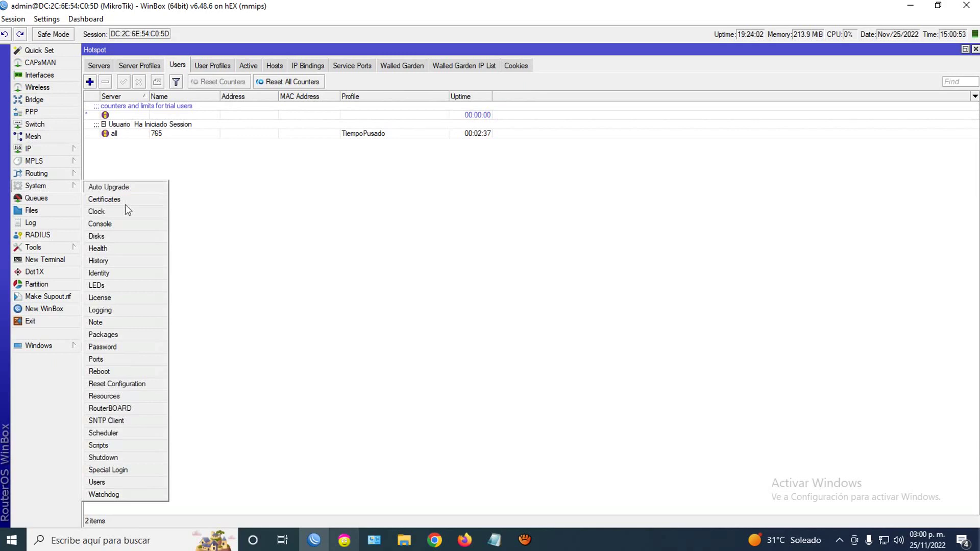
left_click(103, 433)
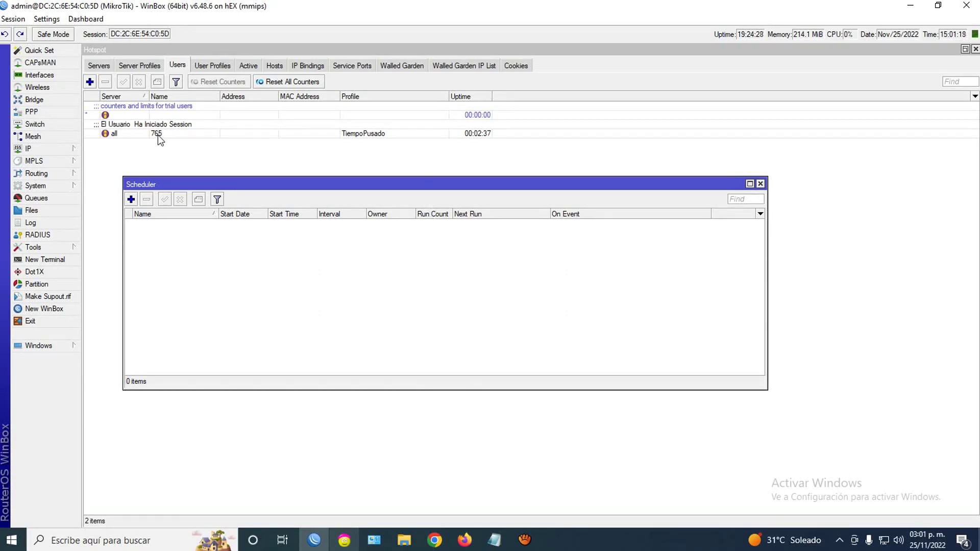
- Switch to Chrome and log in to the hotspot page again as user 765
left_click(434, 540)
left_click(217, 10)
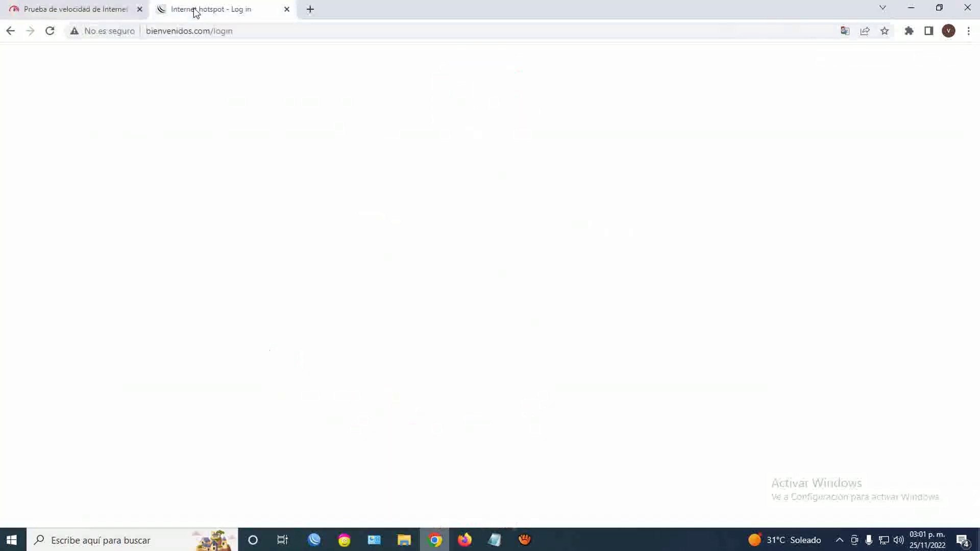
left_click(449, 236)
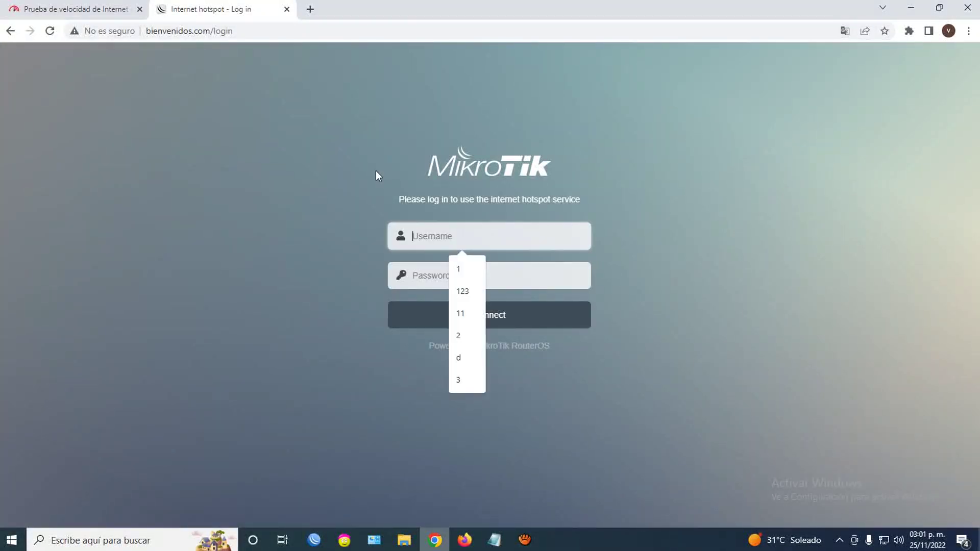
type("765")
left_click(480, 323)
- Compare user 765's scheduler entry in WinBox with the Chrome hotspot status page, dismiss the Kaspersky notification, and watch the next run
left_click(314, 540)
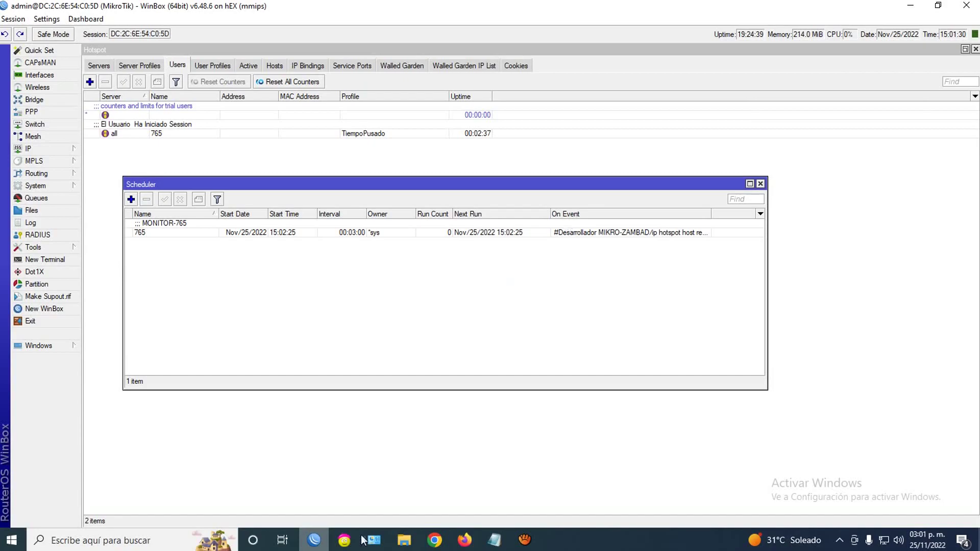
left_click(431, 542)
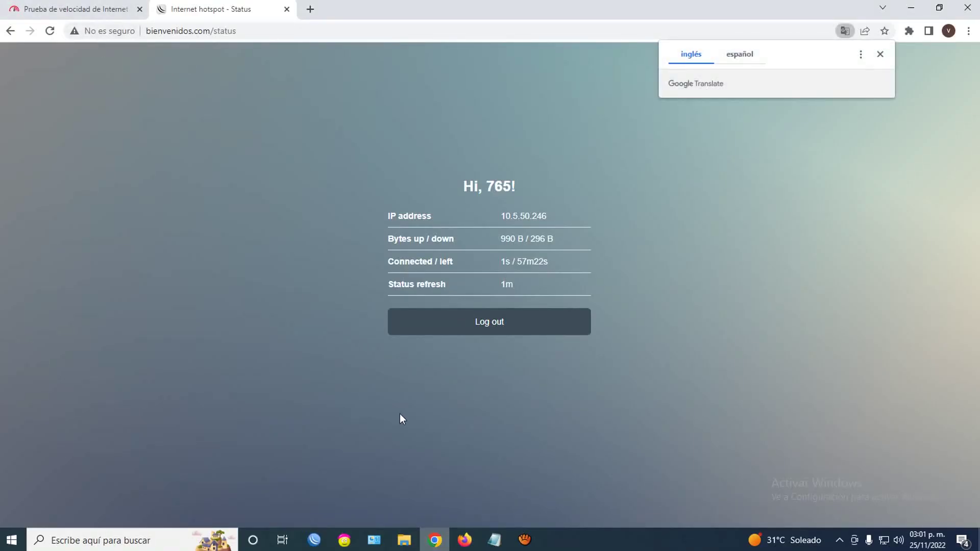
left_click(316, 540)
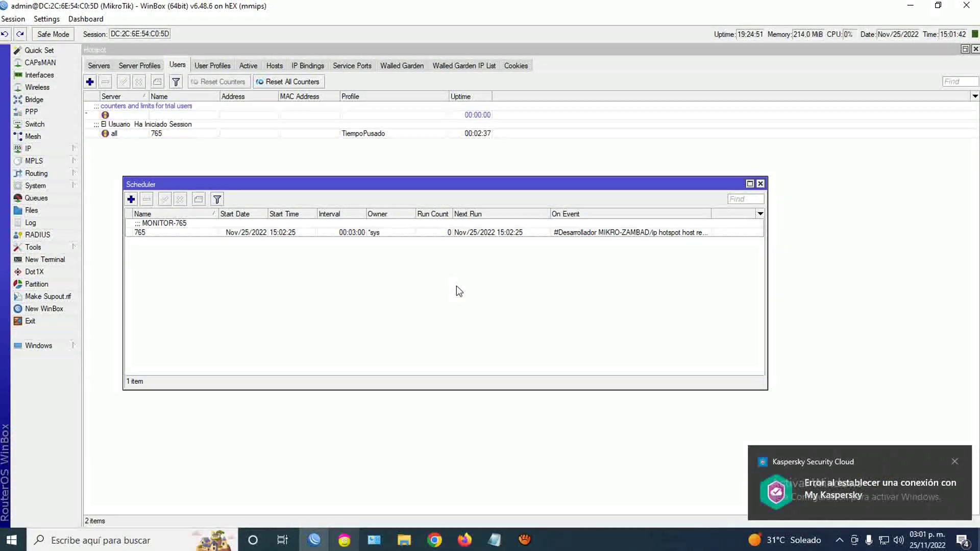
left_click(954, 461)
left_click(511, 316)
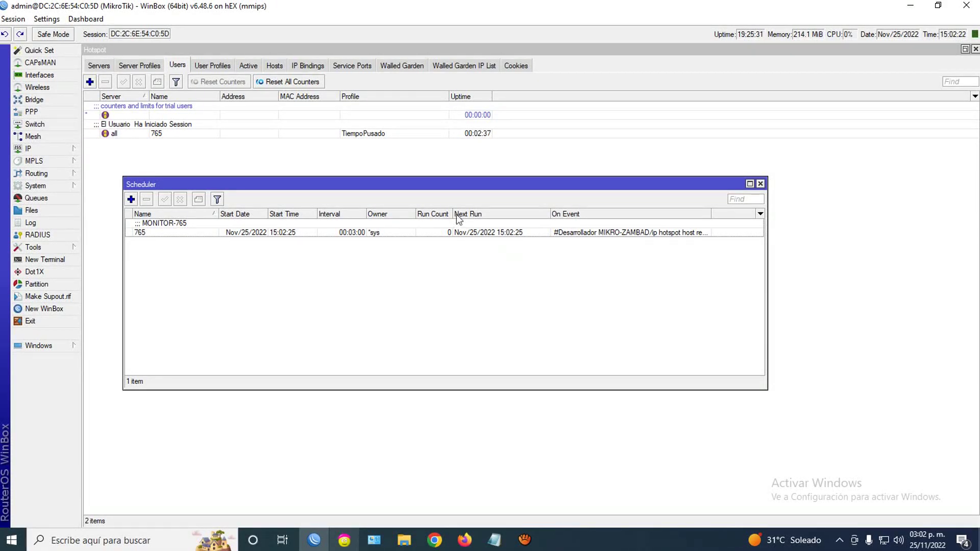
left_click(460, 231)
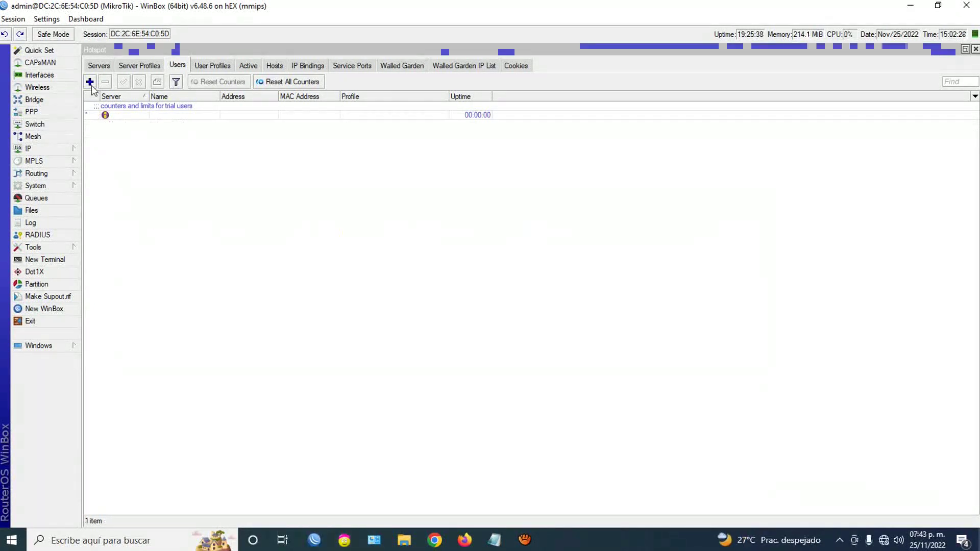
- Add a hotspot user named 123 with the TiempoPusado profile and an uptime limit of 00:04:00
left_click(90, 82)
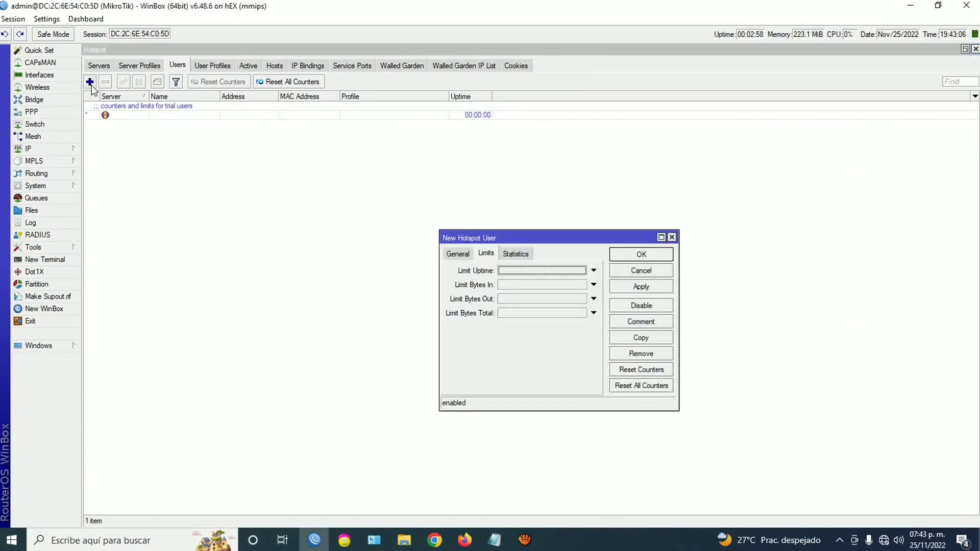
left_click(457, 254)
left_click_drag(513, 287, 451, 288)
type("123")
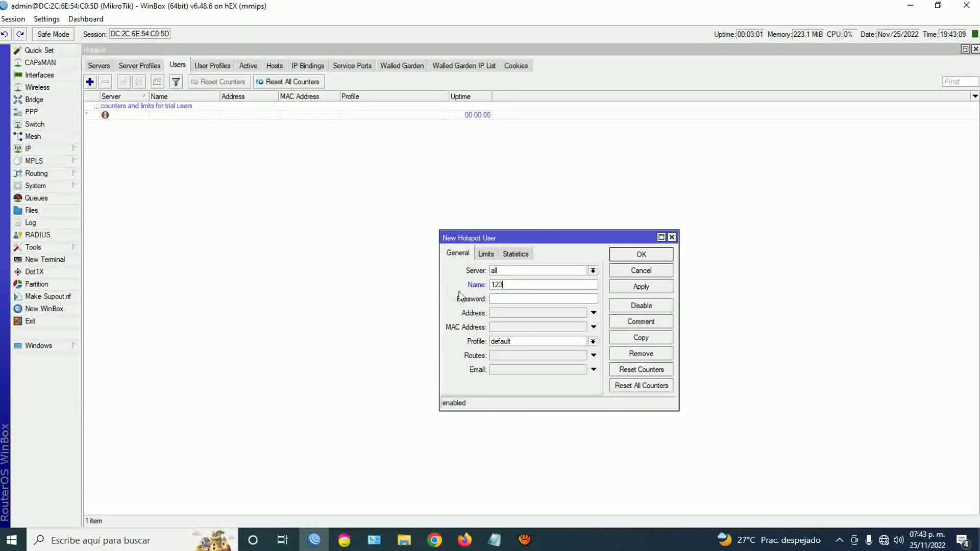
left_click(503, 341)
left_click(505, 352)
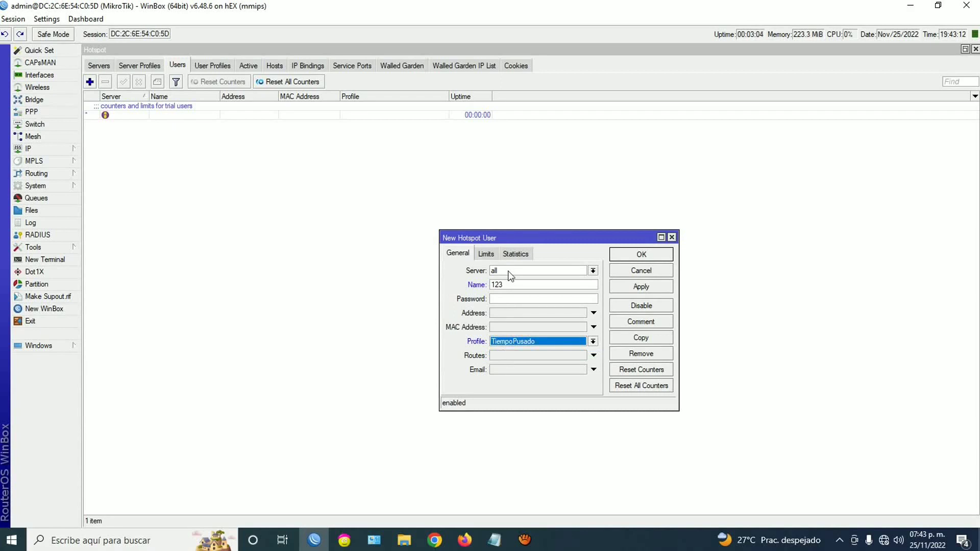
left_click(486, 254)
left_click(513, 272)
type("4:00")
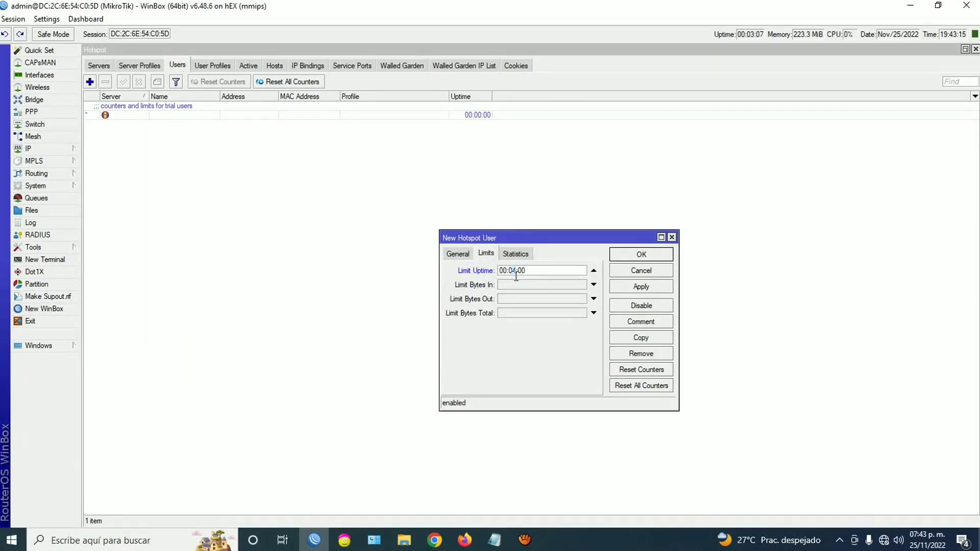
left_click(635, 287)
- Copy hotspot user 123 to a new user named 567 and close both user dialogs
left_click(635, 337)
left_click(471, 268)
left_click(528, 299)
double_click(528, 299)
type("567")
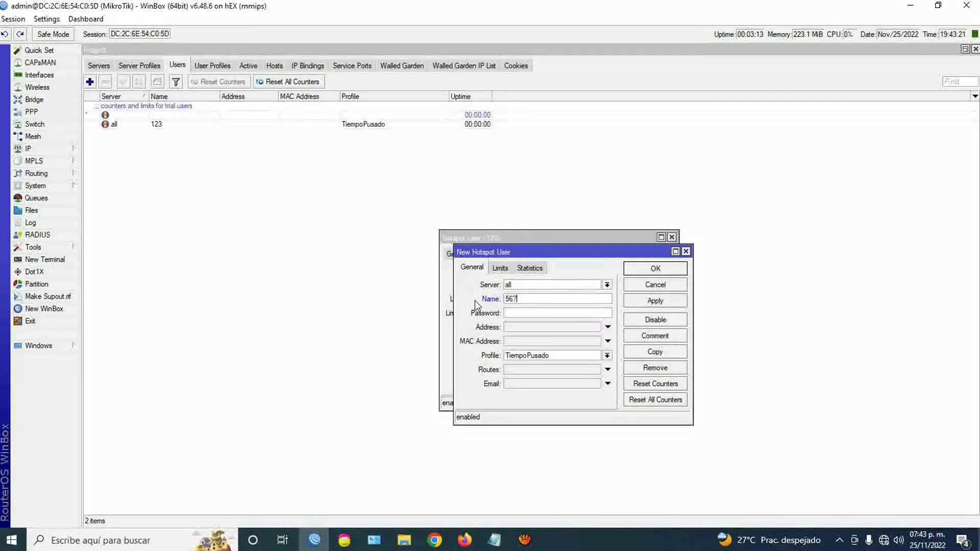
left_click(631, 269)
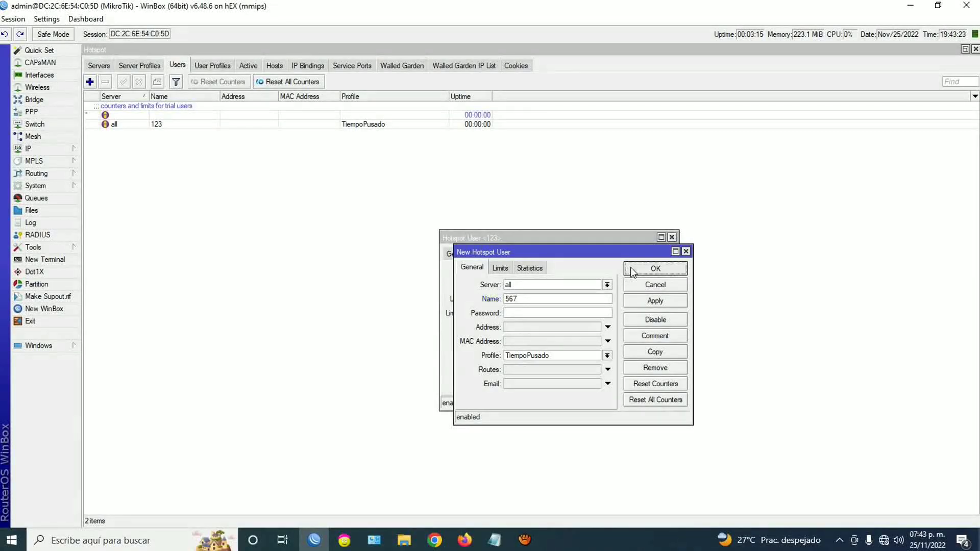
left_click(635, 255)
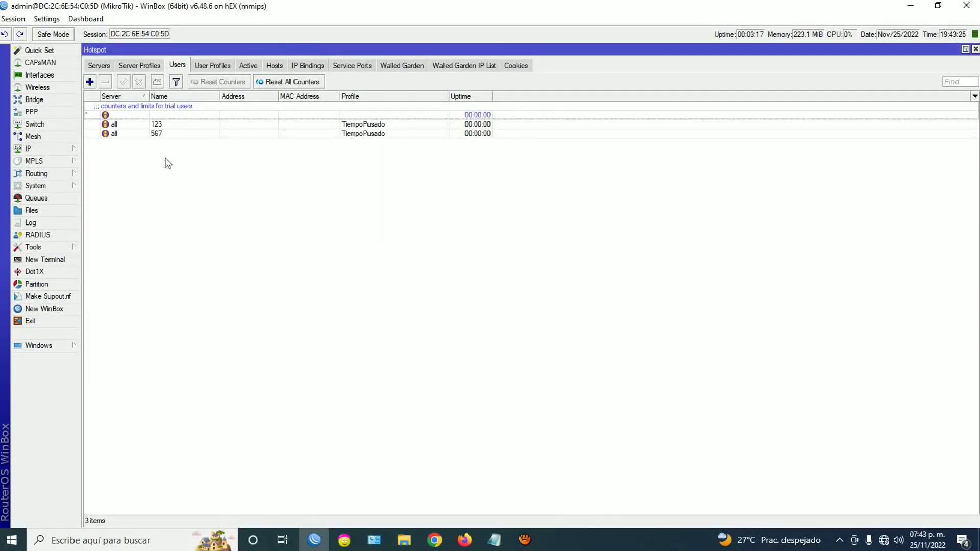
- Open the system scheduler, log in to the hotspot as user 123 in Chrome, and return to WinBox to check the scheduler
left_click(35, 186)
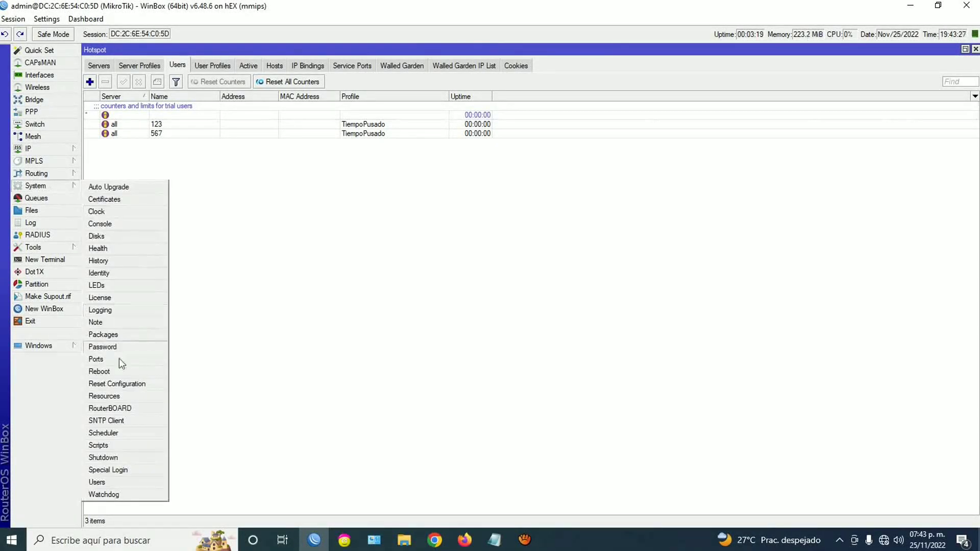
left_click(109, 433)
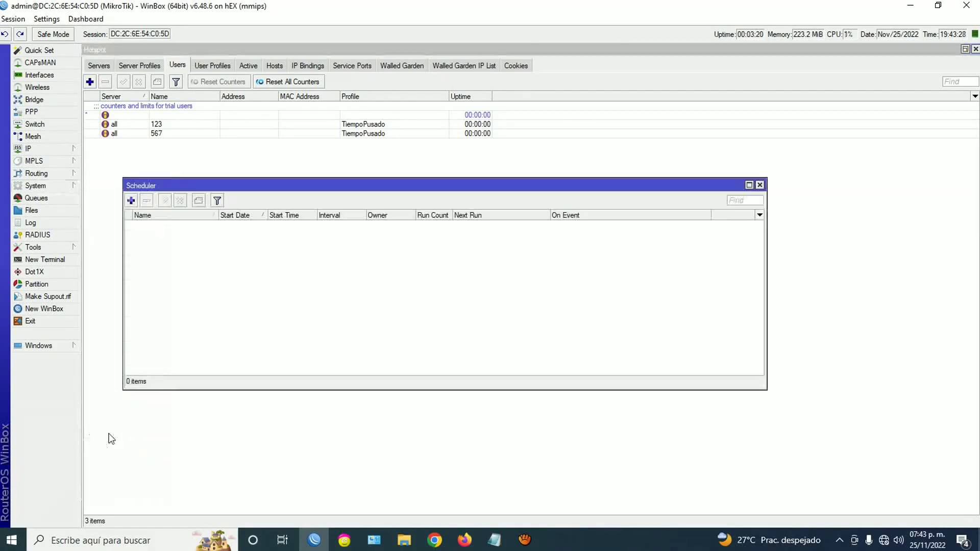
left_click(434, 540)
left_click(441, 241)
type("123")
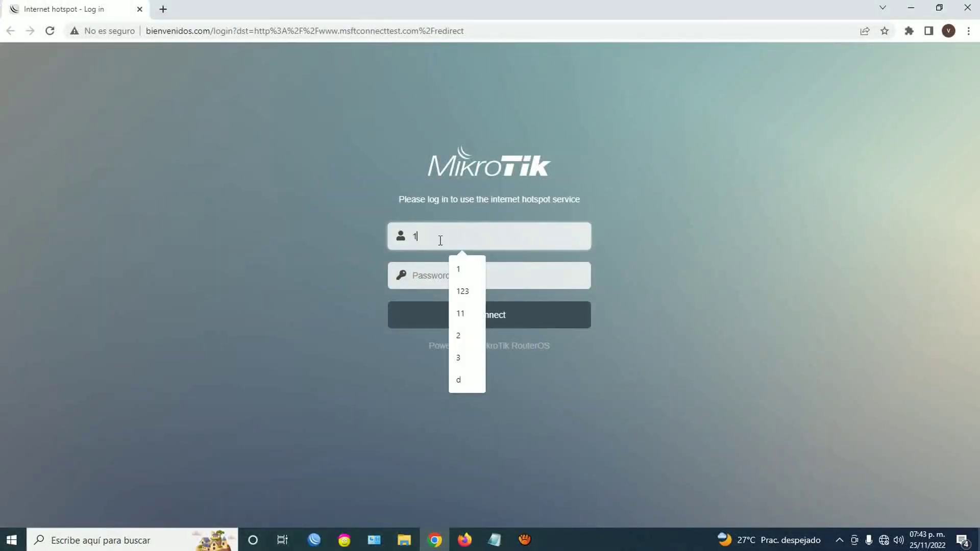
left_click(552, 313)
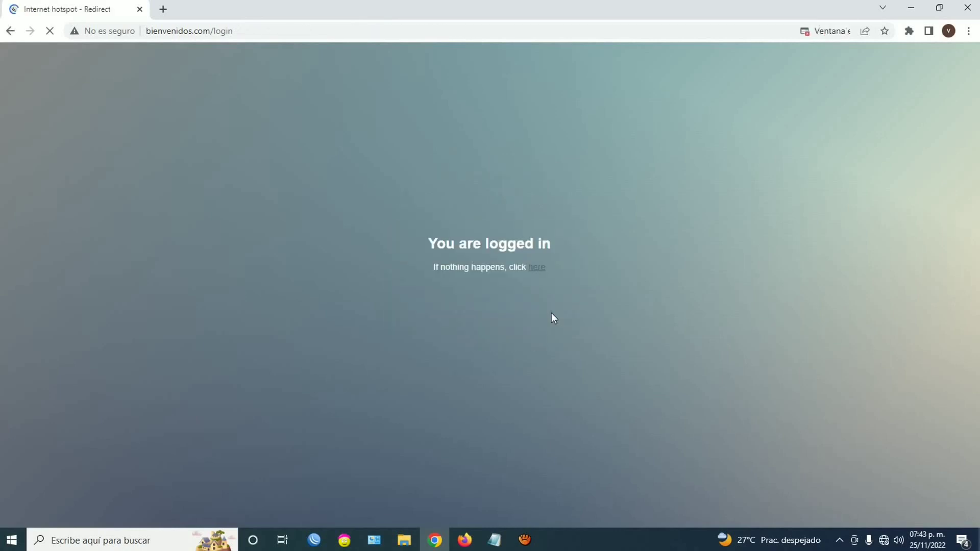
left_click(314, 539)
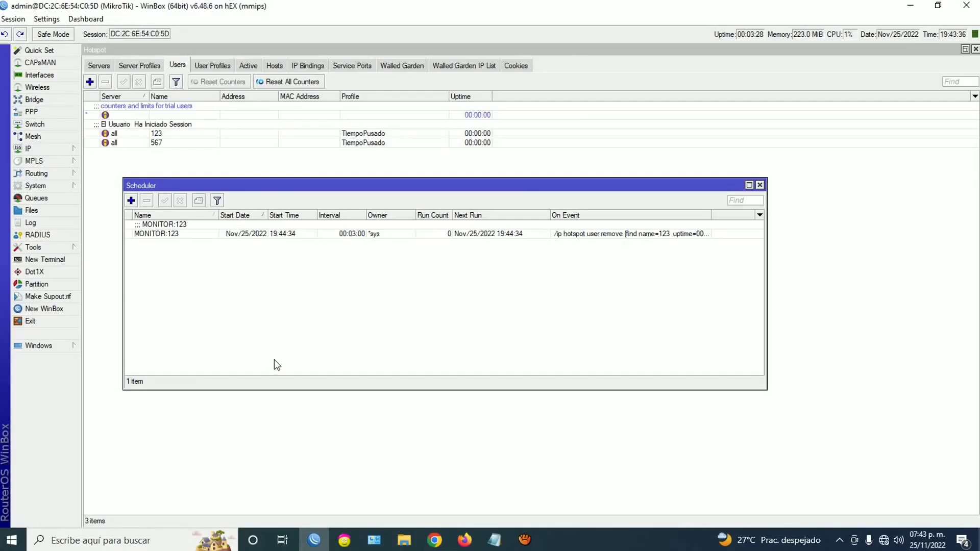